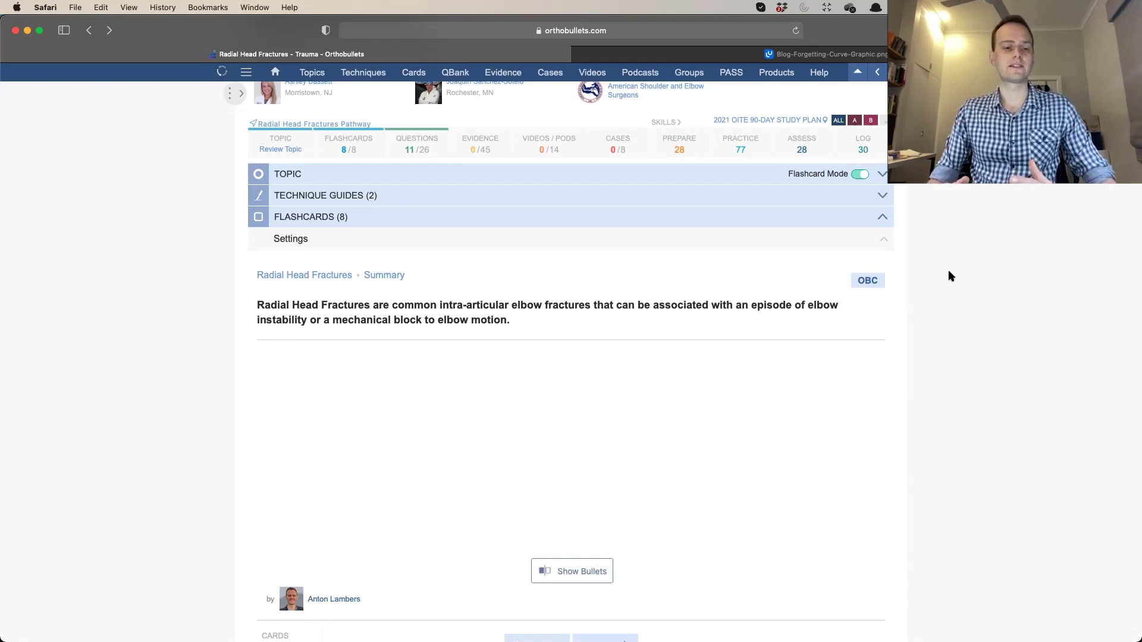
Step: Switch to the Blog-Forgetting-Curve-Graphic.png tab showing the memory retention curves
{"action": "key", "text": "ctrl+Tab"}
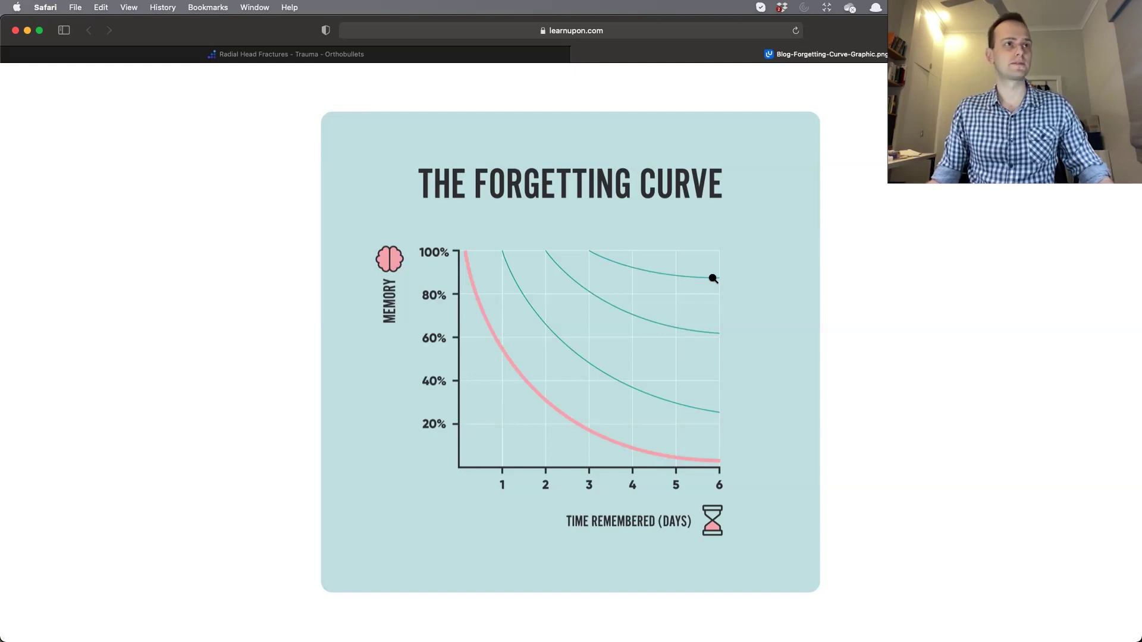
Step: Return to the Radial Head Fractures – Orthobullets tab with its flashcards section
{"action": "key", "text": "ctrl+Tab"}
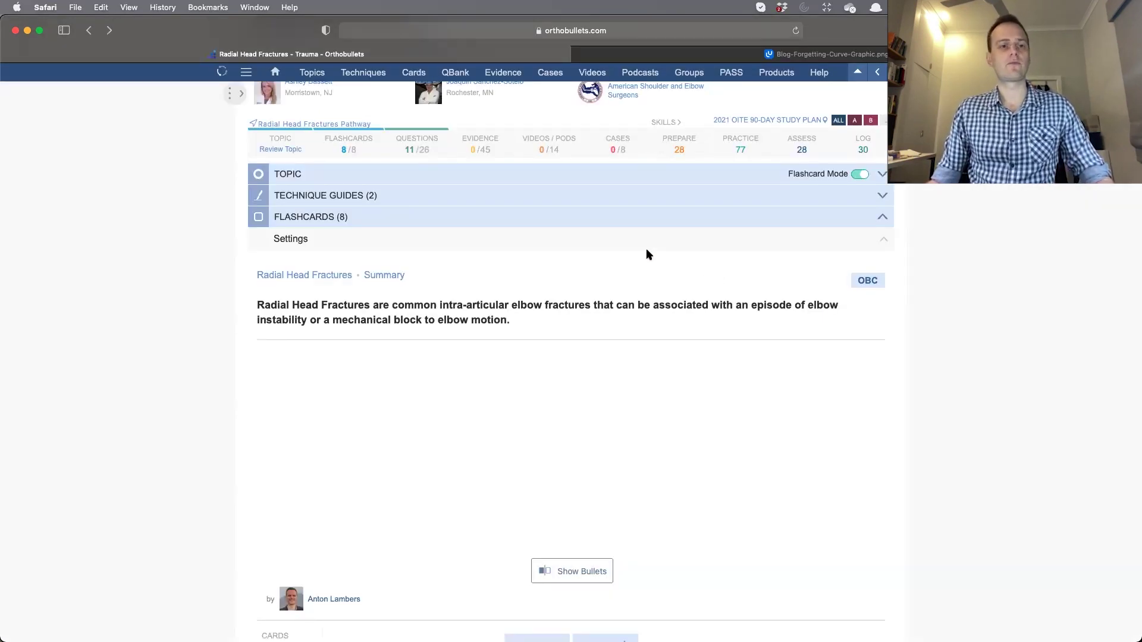
Step: Choose Anconeus Cards from the Cards menu and start the 7 cards due today
{"action": "scroll", "coordinate": [648, 255], "scroll_direction": "up", "scroll_amount": 4}
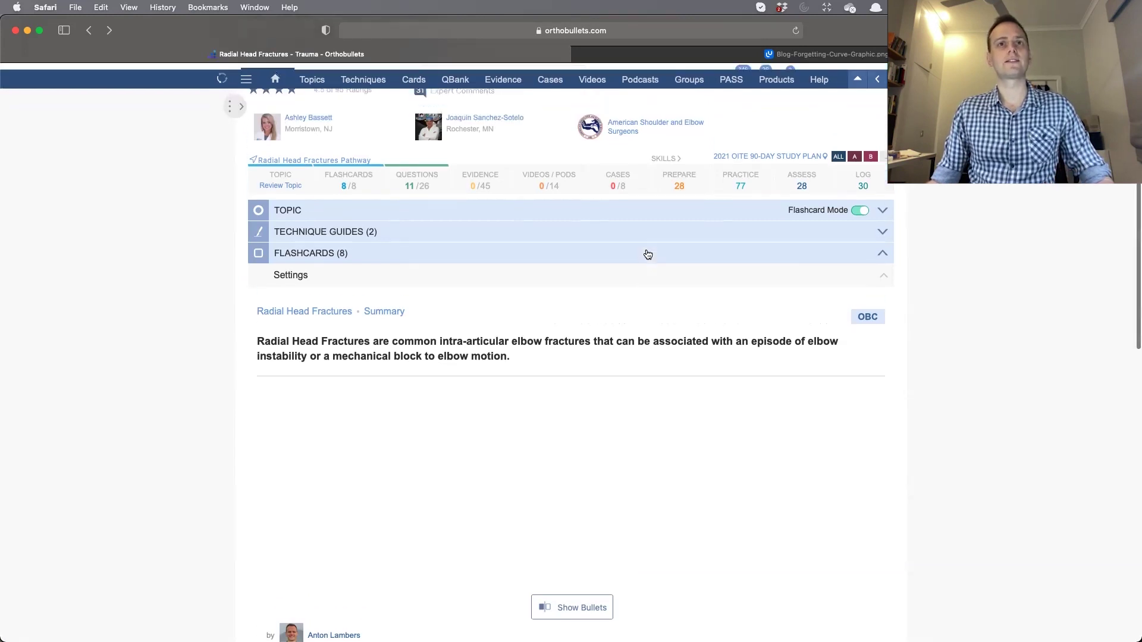
{"action": "mouse_move", "coordinate": [411, 99]}
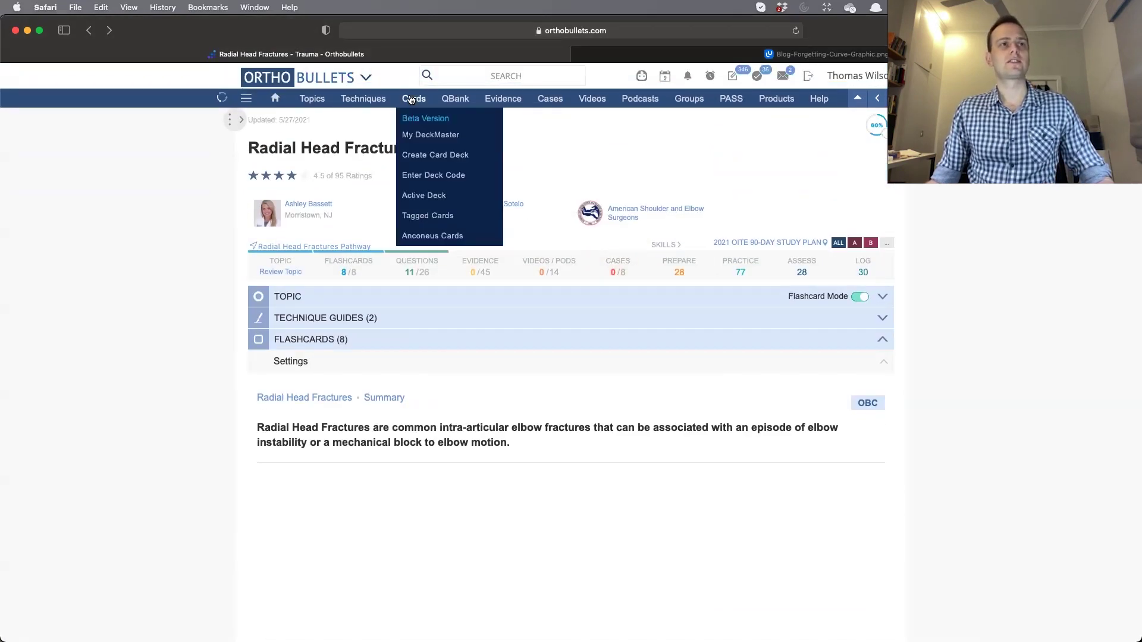
{"action": "left_click", "coordinate": [439, 237]}
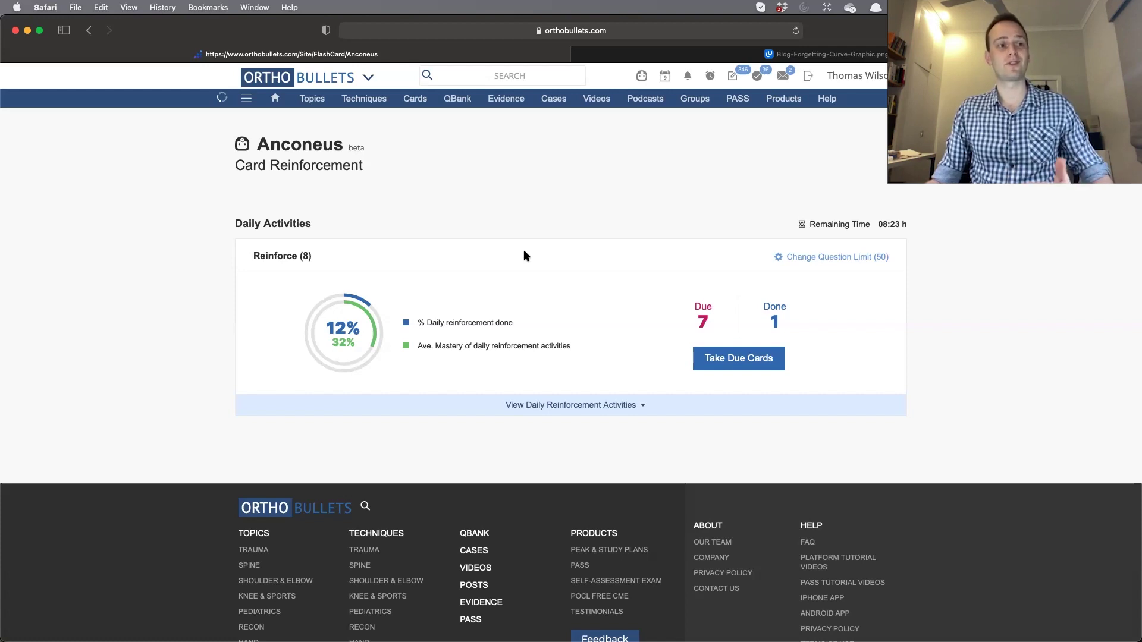
{"action": "left_click", "coordinate": [729, 363]}
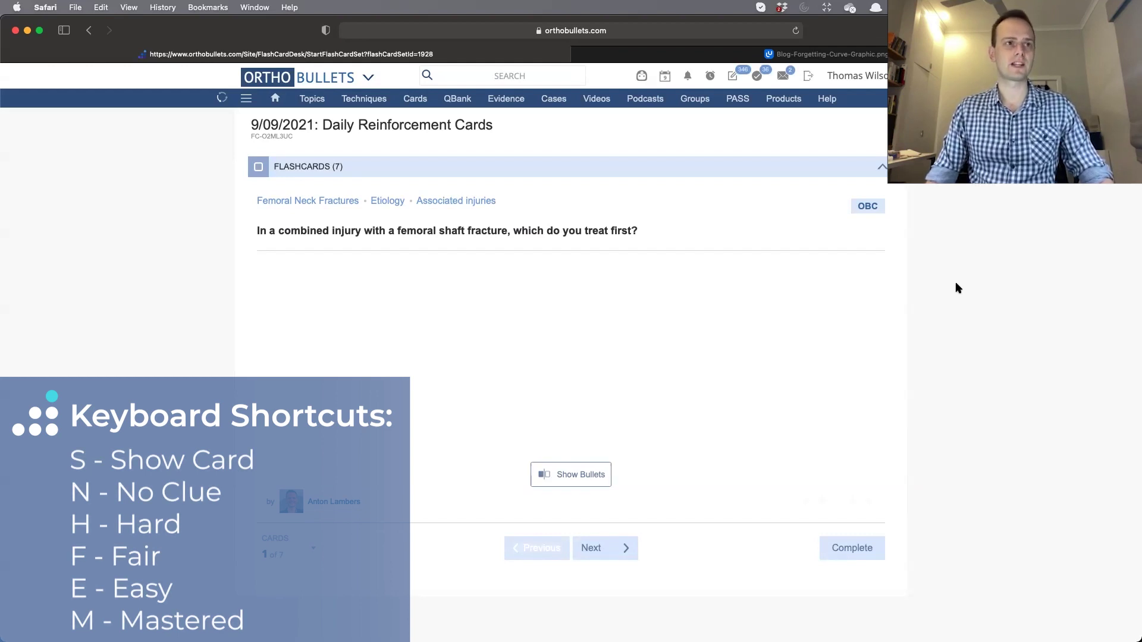
Step: Reveal and rate the first four reinforcement cards as Easy
{"action": "key", "text": "s"}
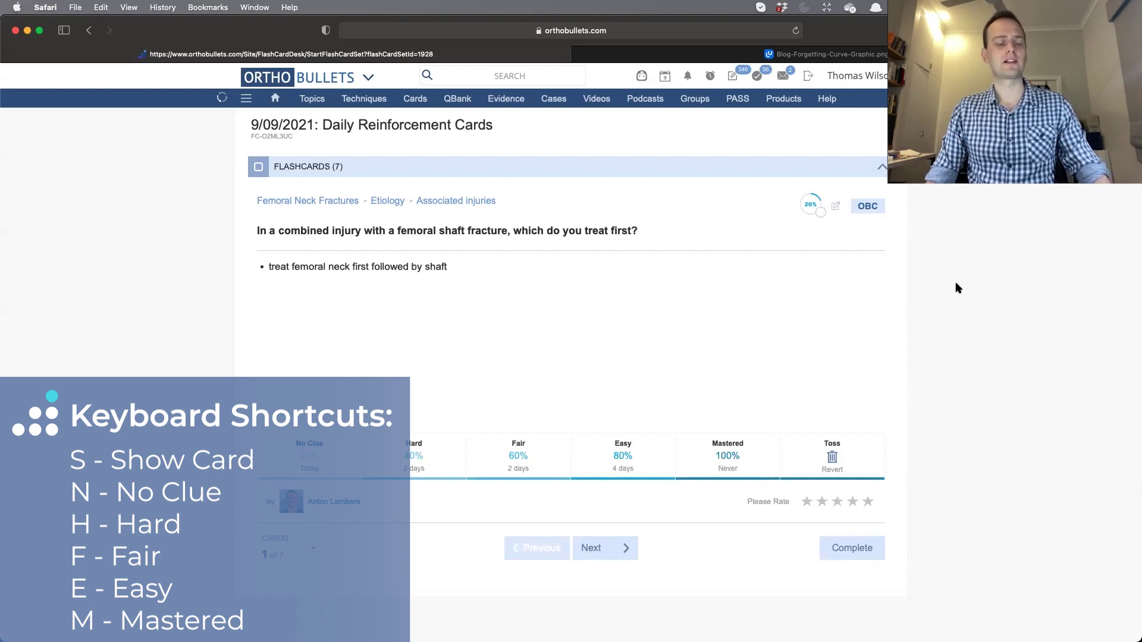
{"action": "key", "text": "e"}
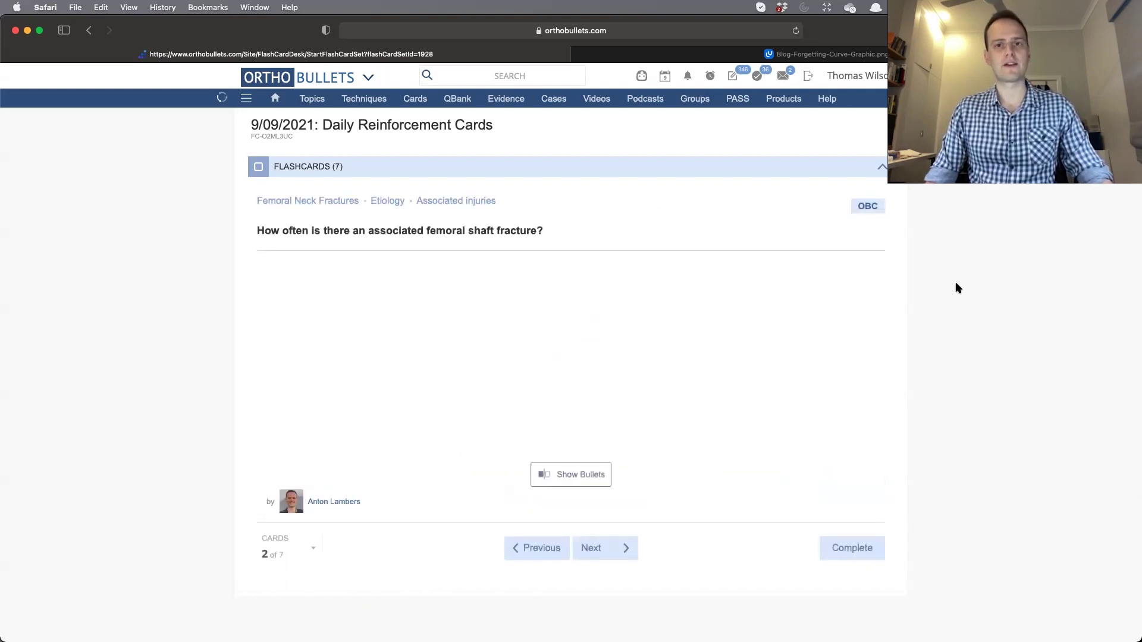
{"action": "key", "text": "space"}
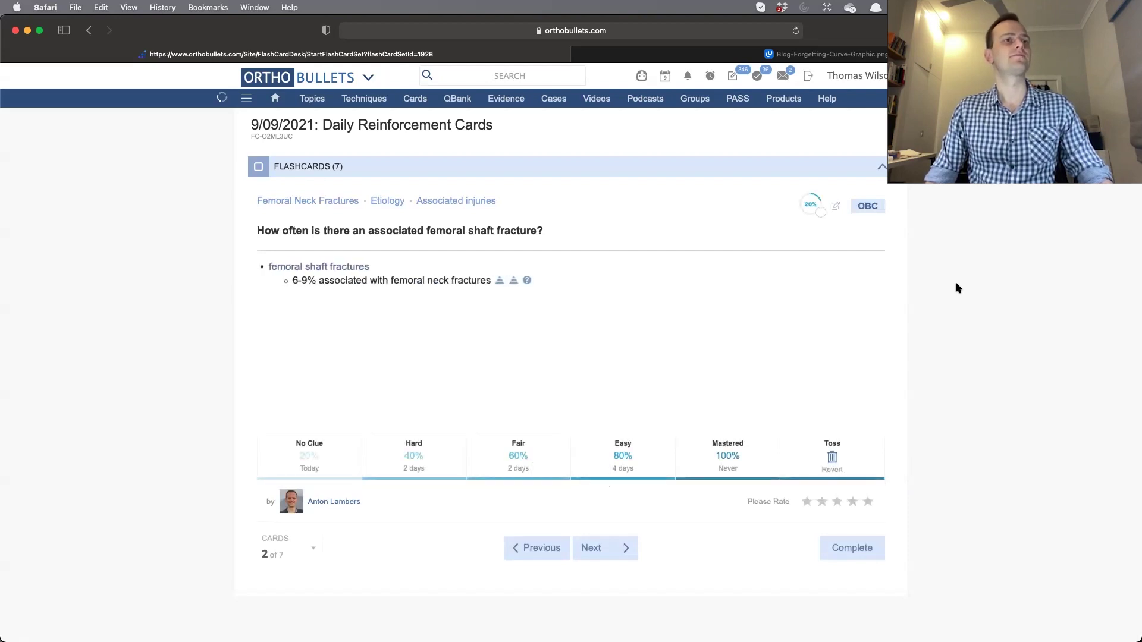
{"action": "key", "text": "e"}
{"action": "key", "text": "space"}
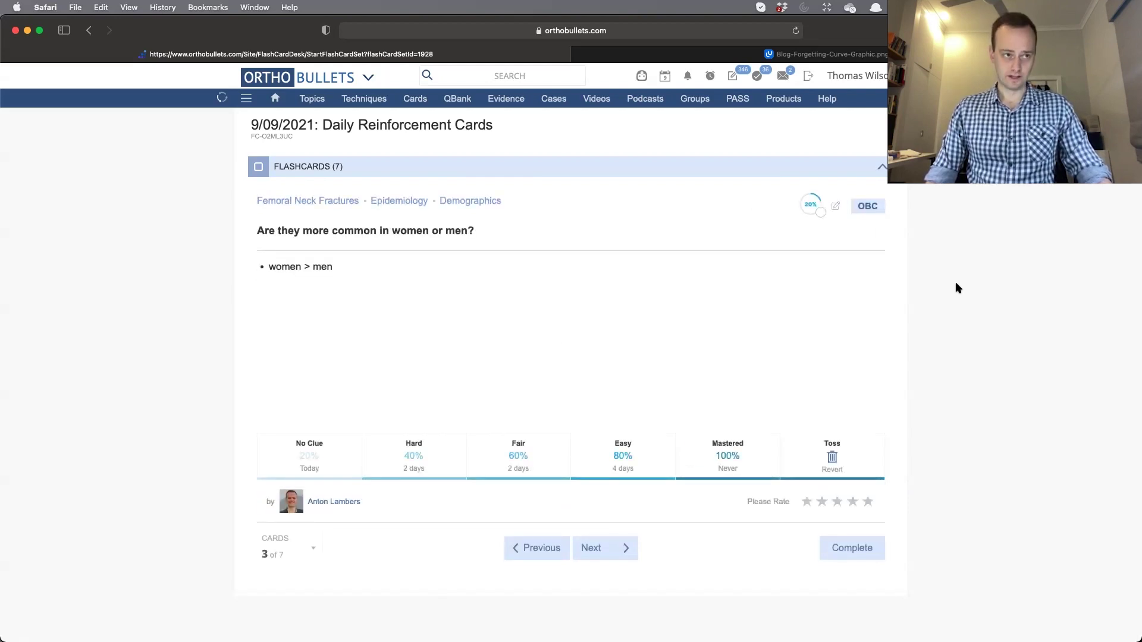
{"action": "key", "text": "e"}
{"action": "key", "text": "space"}
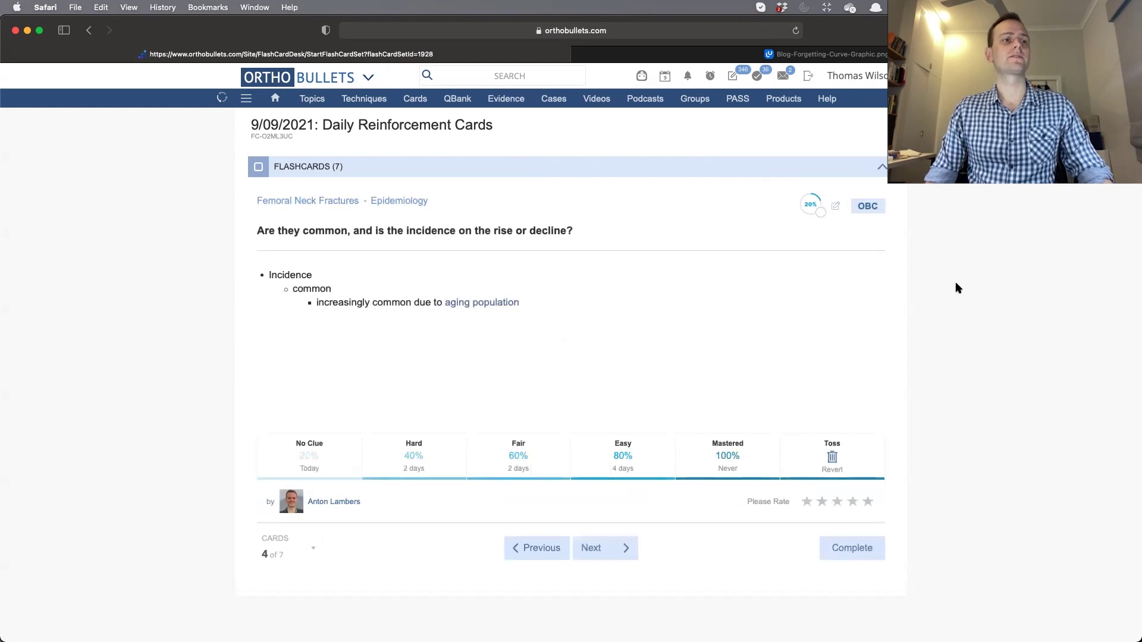
{"action": "key", "text": "e"}
Step: Rate cards 5–7, including spinal shock and Essex-Lopresti, as Easy and complete the set
{"action": "key", "text": "space"}
{"action": "key", "text": "e"}
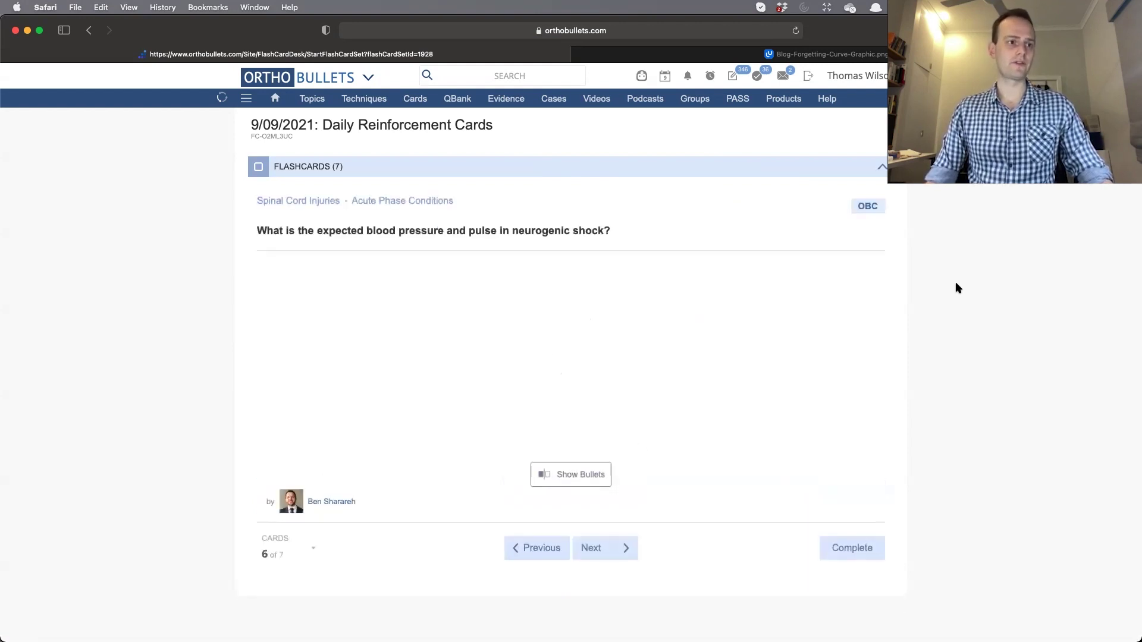
{"action": "key", "text": "space"}
{"action": "key", "text": "e"}
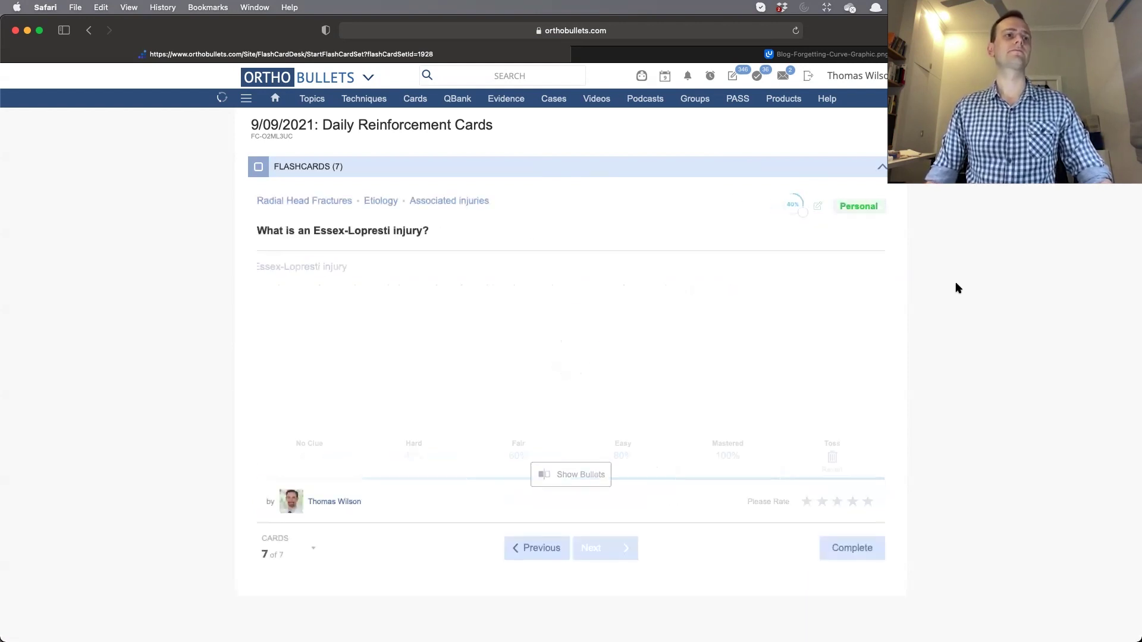
{"action": "key", "text": "space"}
{"action": "key", "text": "e"}
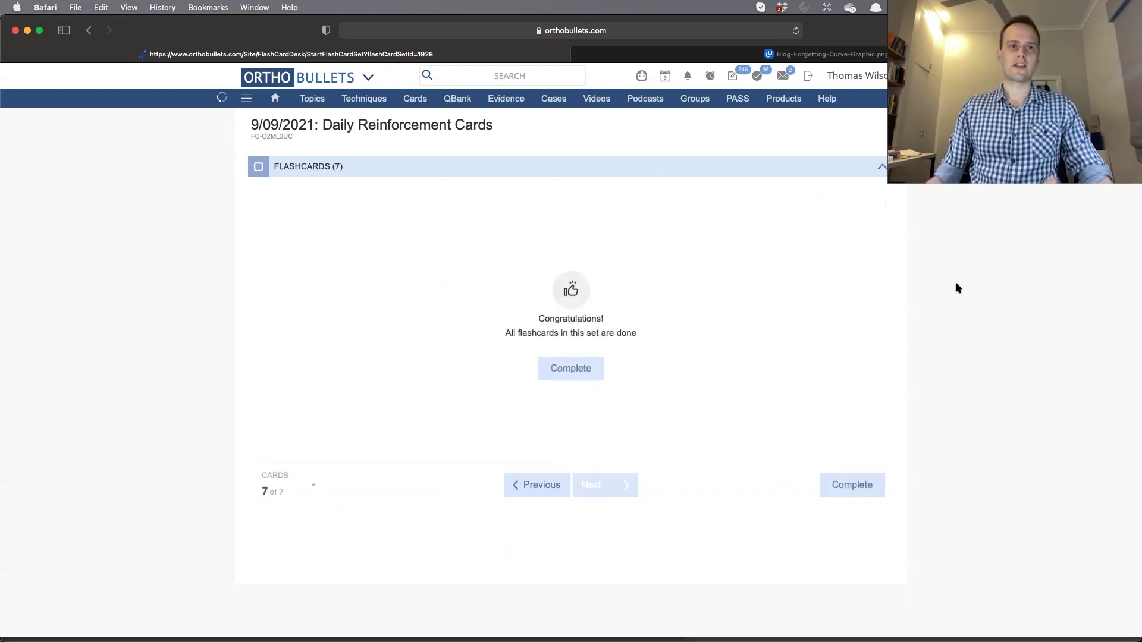
{"action": "left_click", "coordinate": [558, 376]}
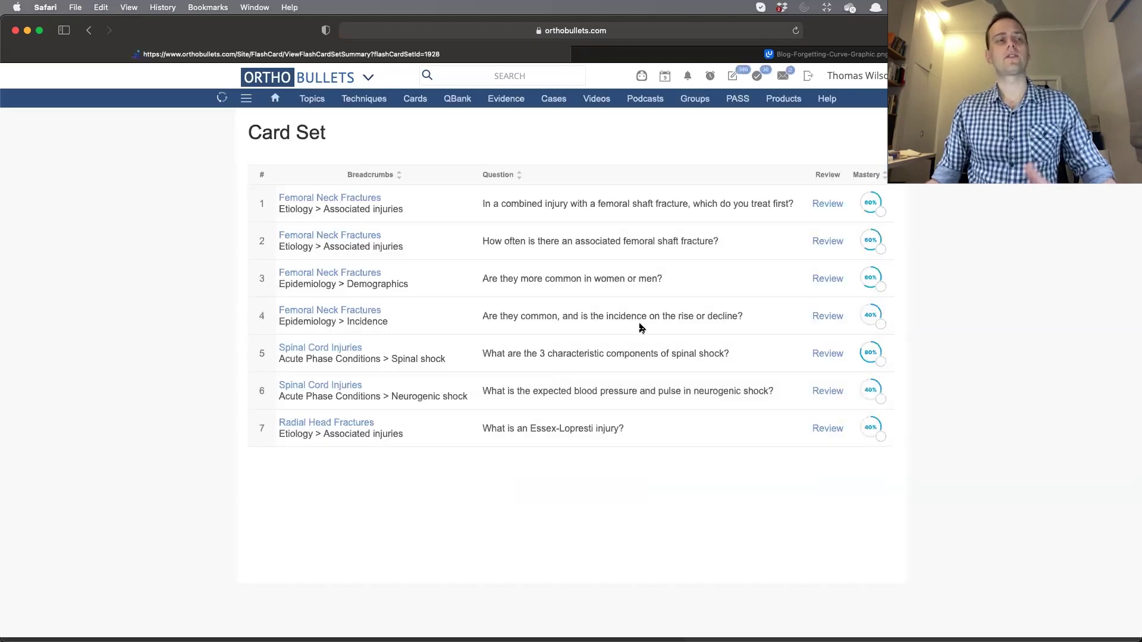
Step: Reopen the Anconeus reinforcement page and follow 'Change Question Limit (50)' to Learning Goals
{"action": "mouse_move", "coordinate": [415, 99]}
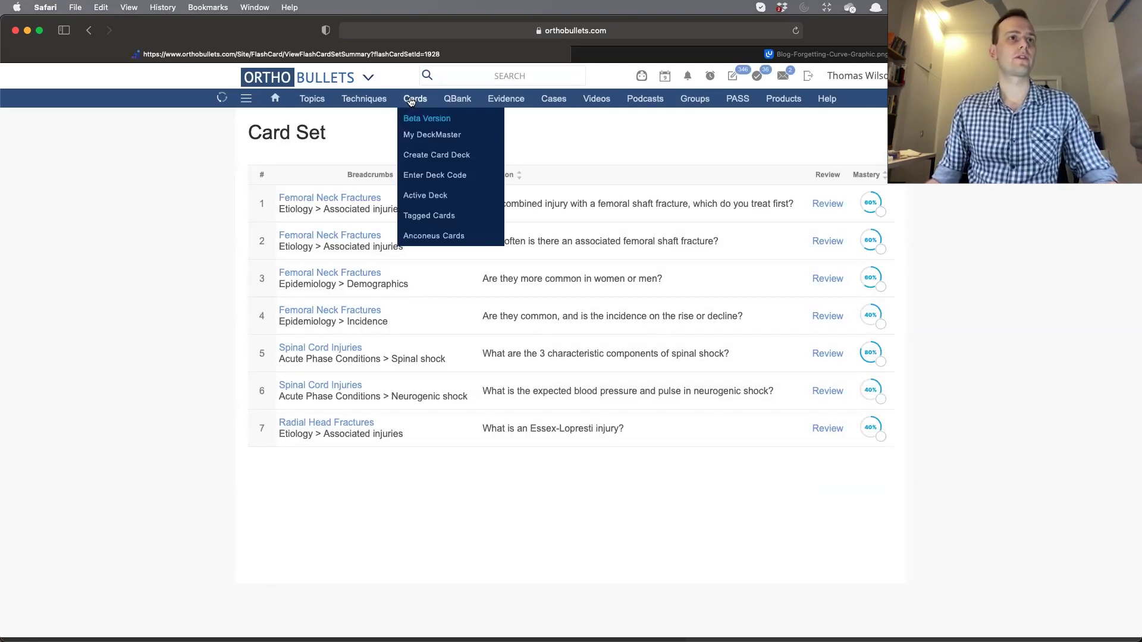
{"action": "left_click", "coordinate": [424, 236]}
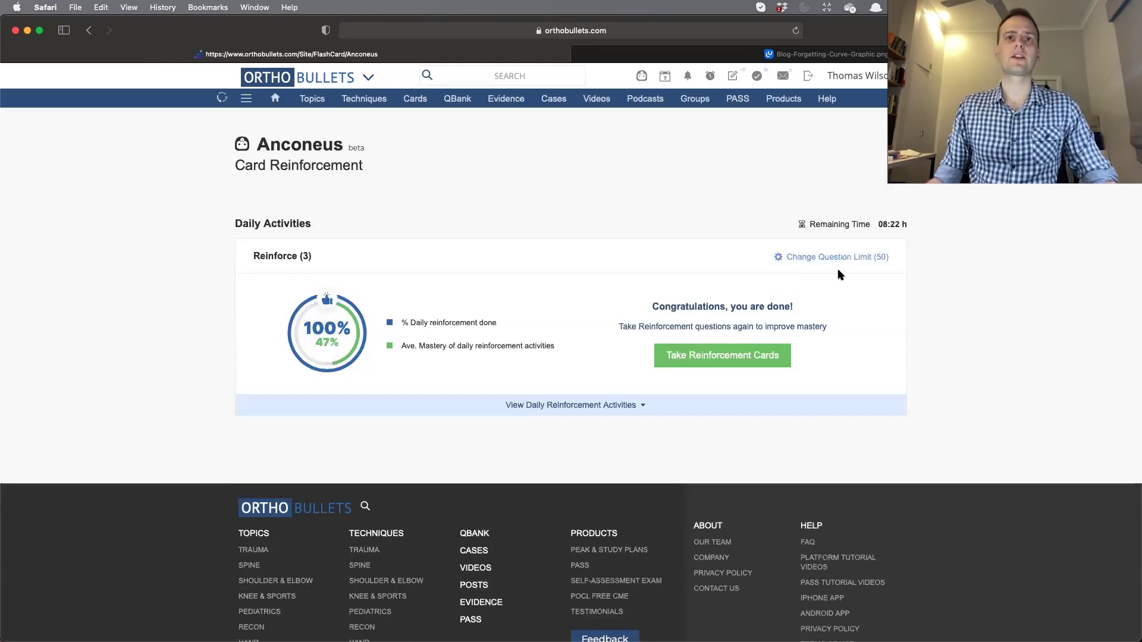
{"action": "left_click", "coordinate": [836, 259]}
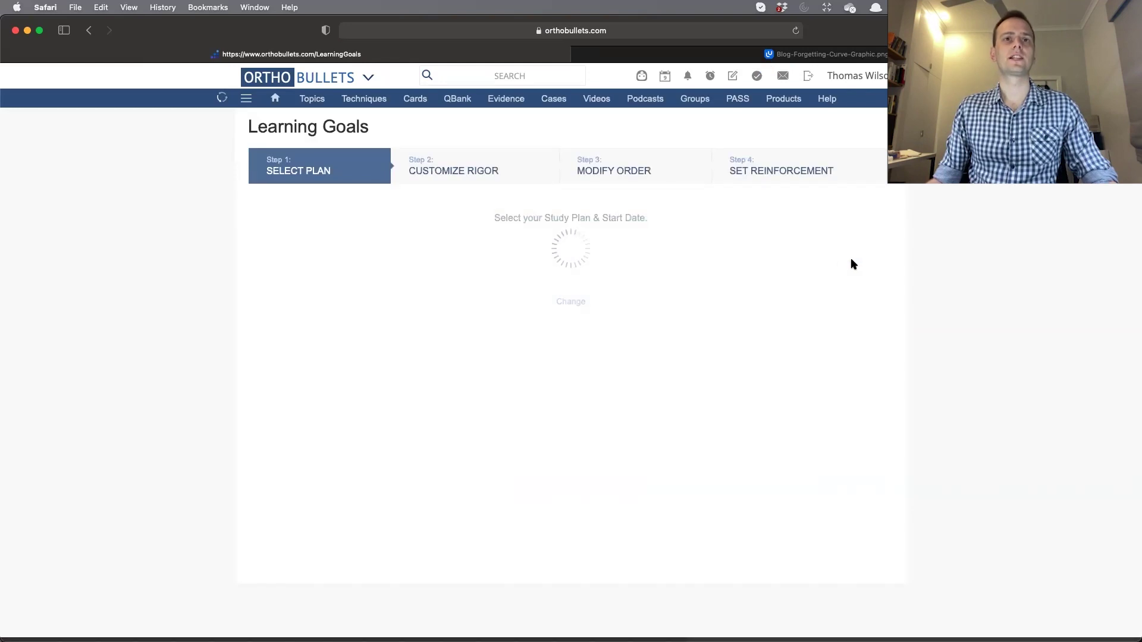
Step: Open Step 4: Set Reinforcement and scroll down to the Flashcards Reinforcement section
{"action": "left_click", "coordinate": [794, 167]}
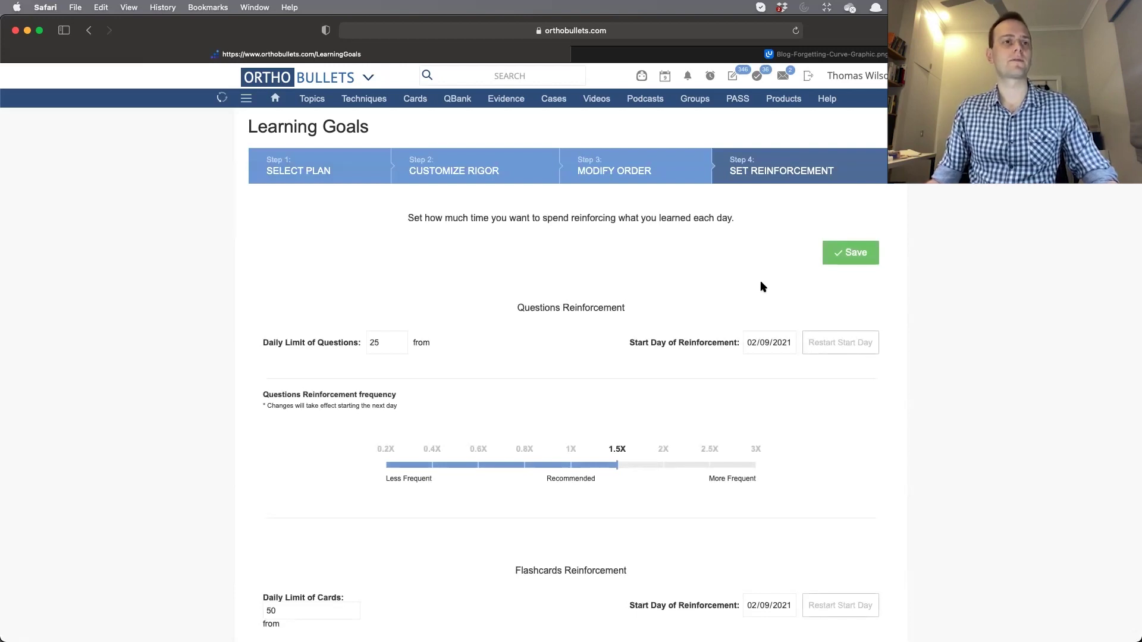
{"action": "scroll", "coordinate": [654, 282], "scroll_direction": "down", "scroll_amount": 1}
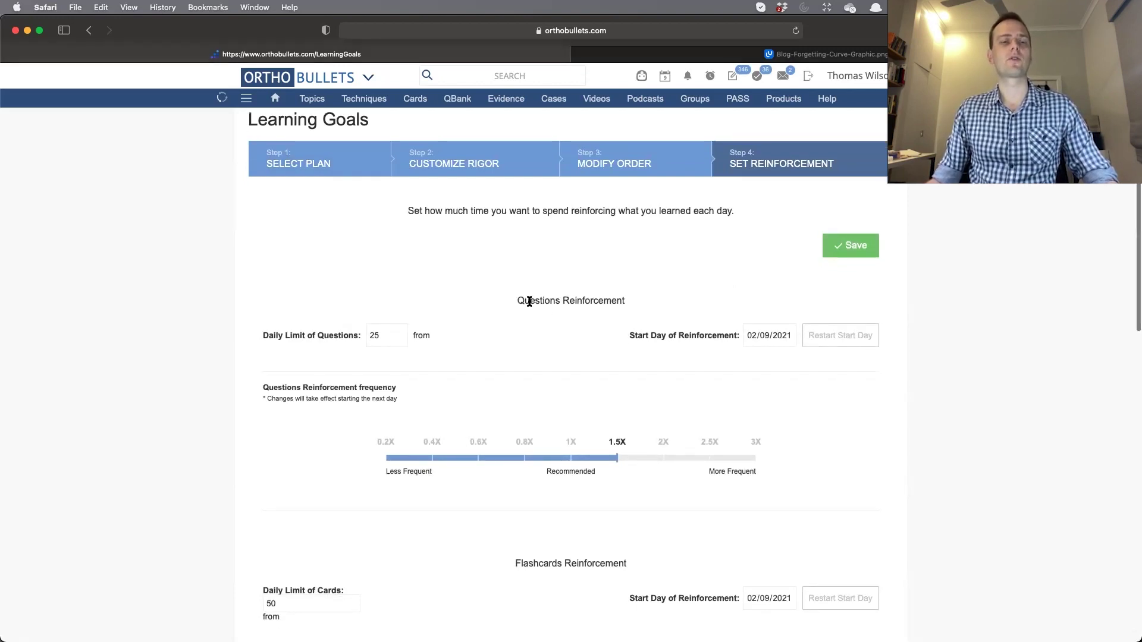
{"action": "scroll", "coordinate": [529, 301], "scroll_direction": "down", "scroll_amount": 10}
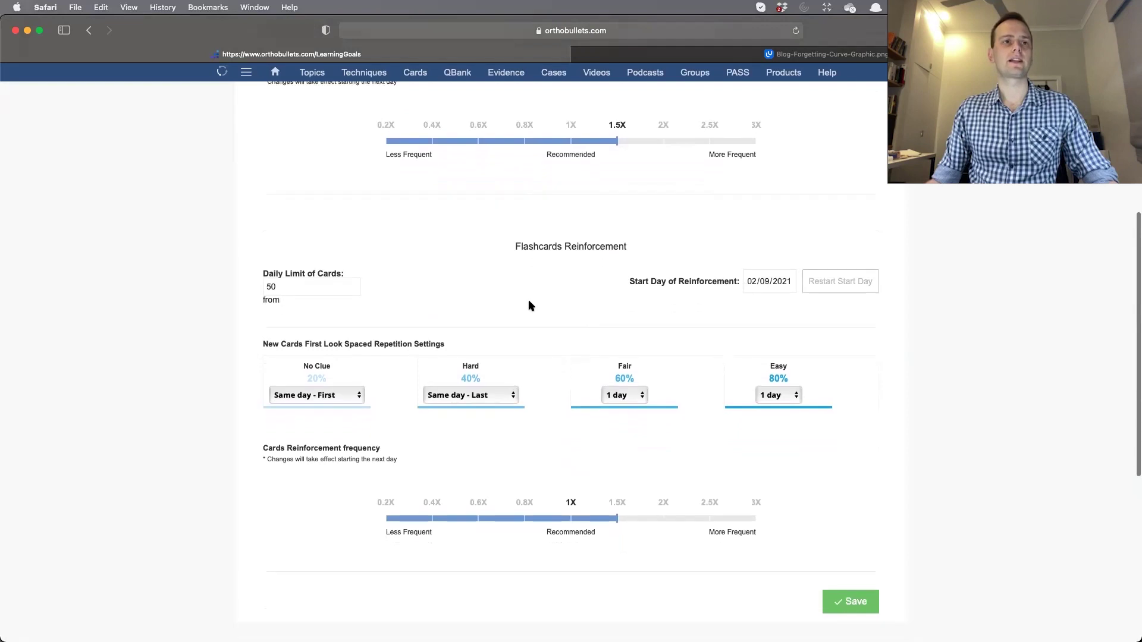
{"action": "scroll", "coordinate": [529, 304], "scroll_direction": "down", "scroll_amount": 3}
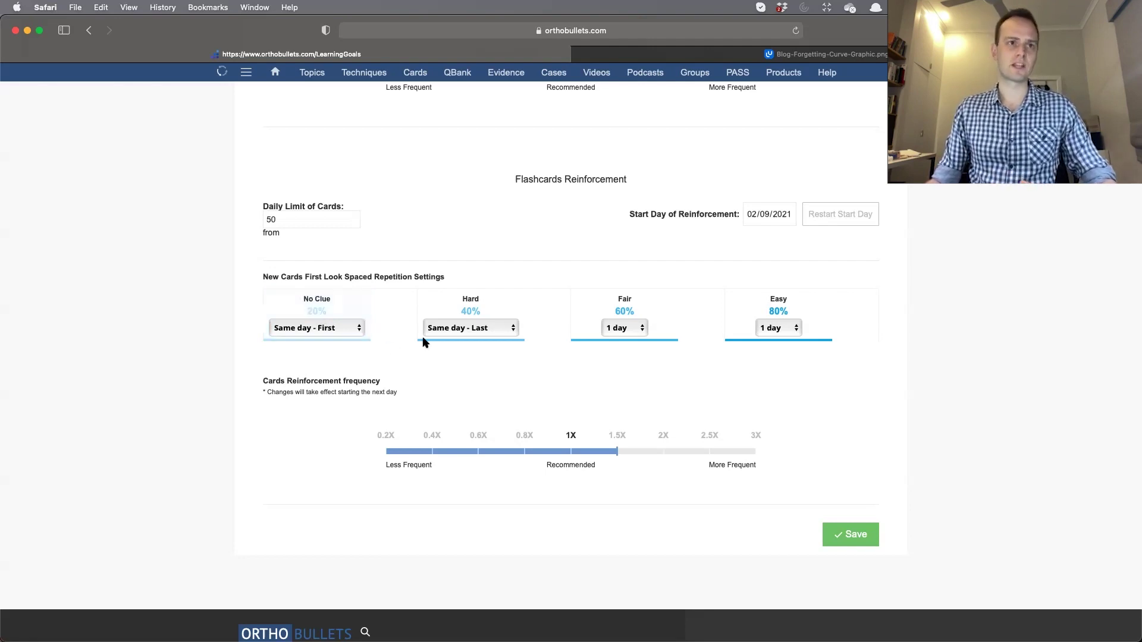
Step: Choose 1 day for Hard, 3 days for Fair and 7 days for Easy in the interval dropdowns
{"action": "left_click", "coordinate": [470, 328]}
{"action": "left_click", "coordinate": [462, 338]}
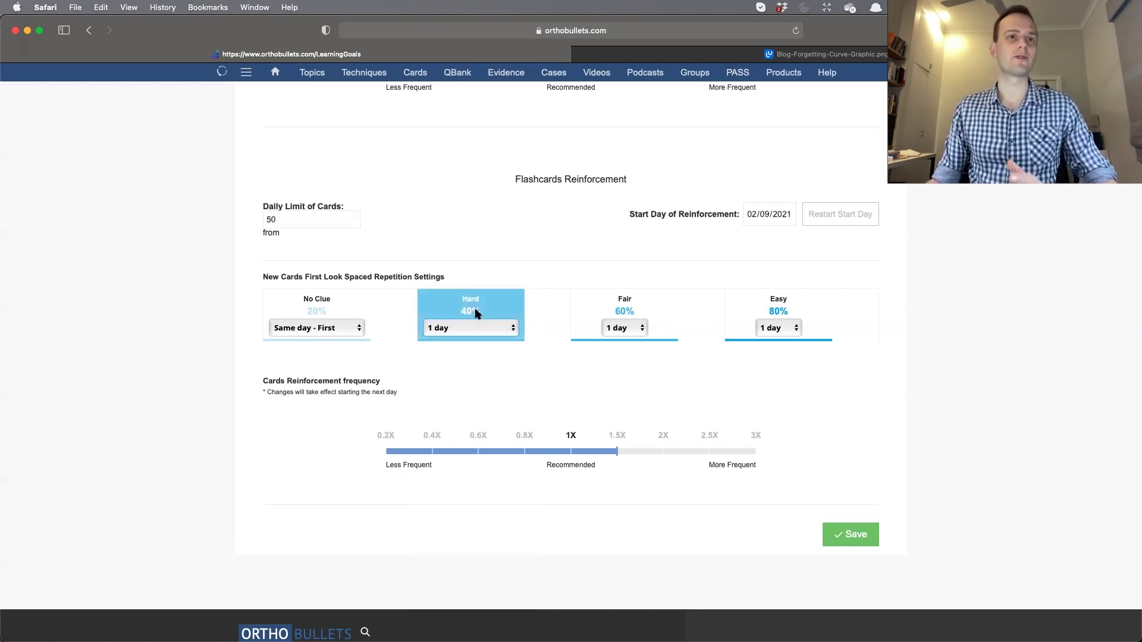
{"action": "left_click", "coordinate": [625, 328]}
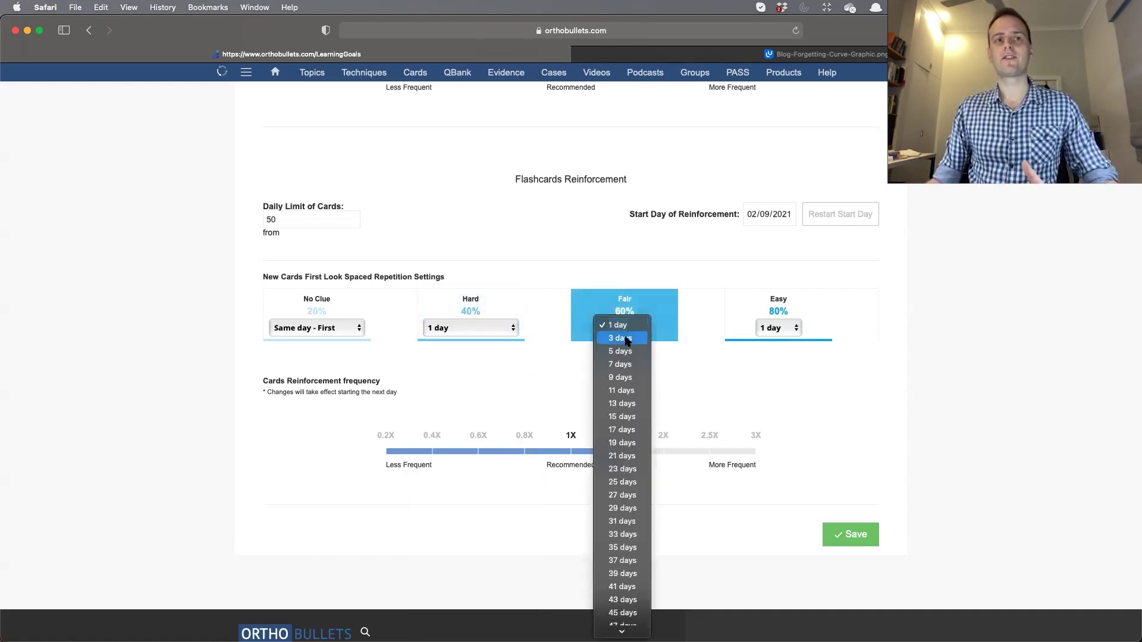
{"action": "left_click", "coordinate": [626, 339]}
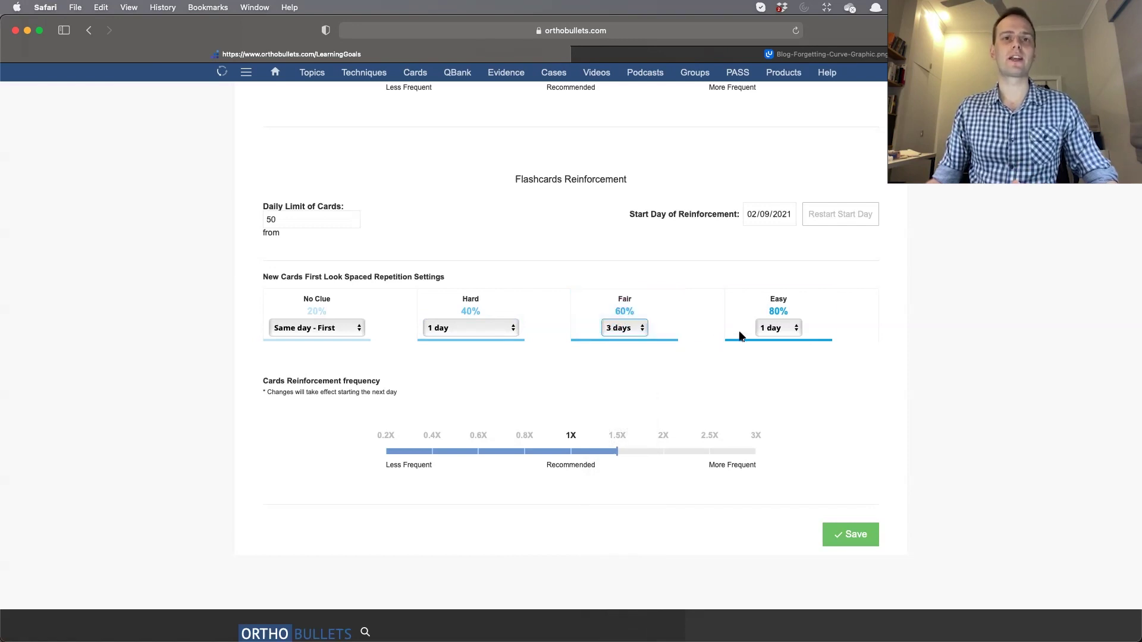
{"action": "left_click", "coordinate": [785, 333]}
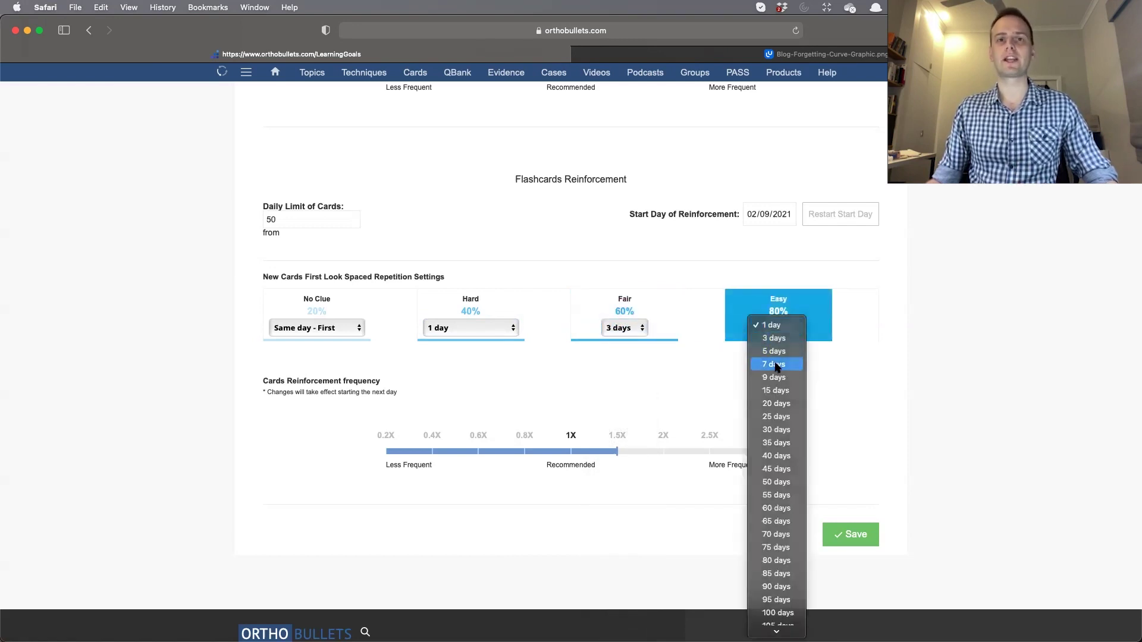
{"action": "left_click", "coordinate": [770, 363]}
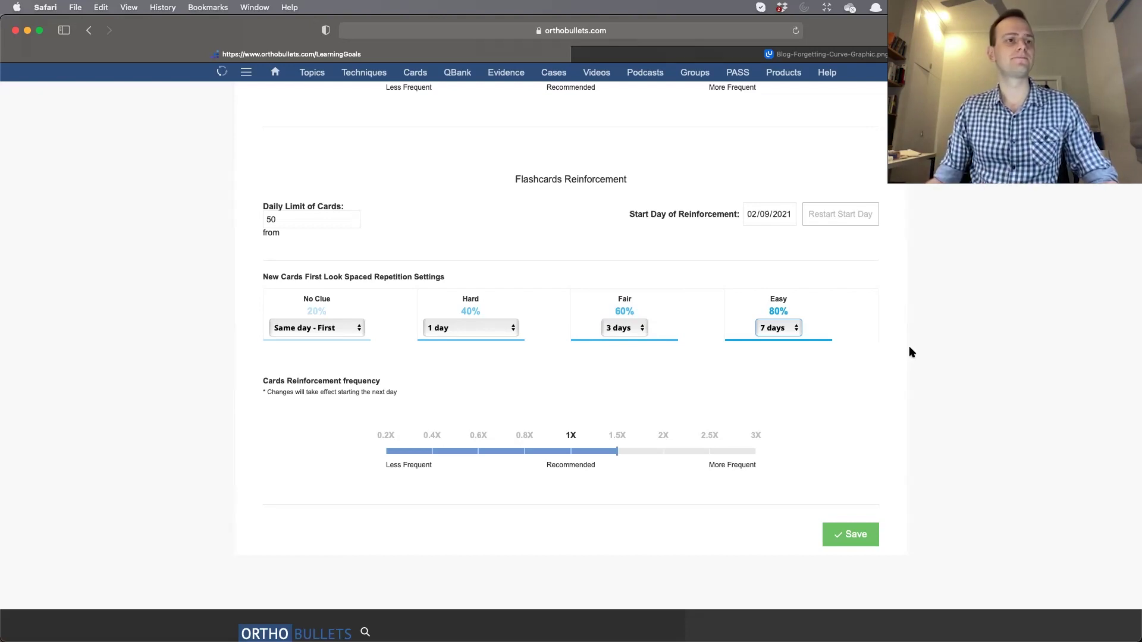
{"action": "scroll", "coordinate": [914, 336], "scroll_direction": "down", "scroll_amount": 1}
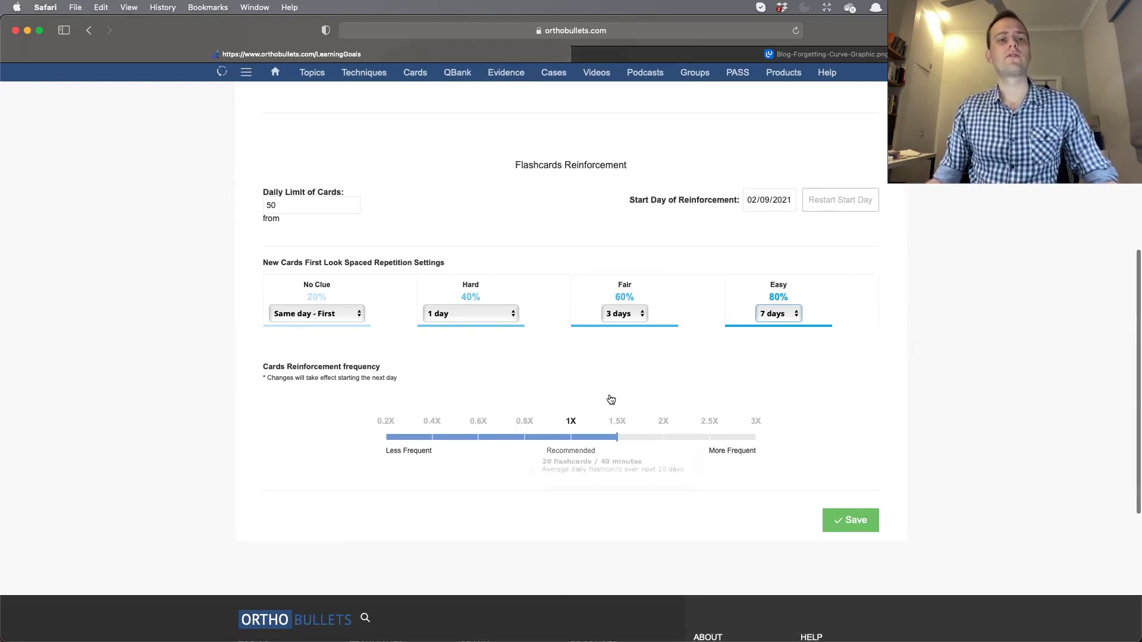
Step: Try 2X and 2.5X on the Cards Reinforcement slider, then settle on 0.6X
{"action": "mouse_move", "coordinate": [634, 438]}
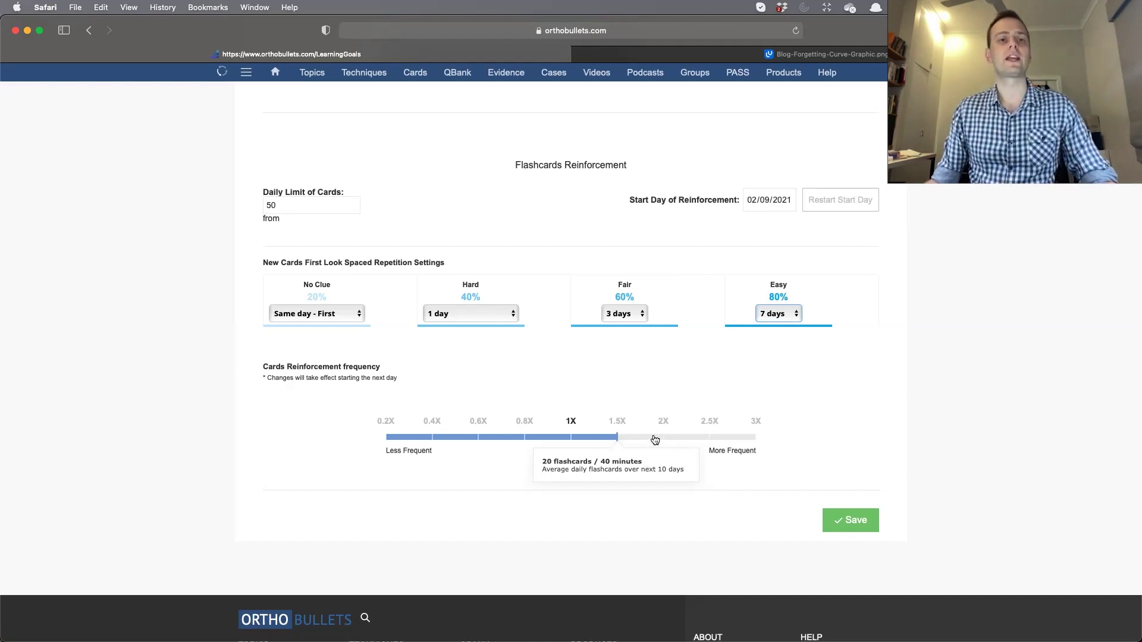
{"action": "left_click", "coordinate": [659, 439]}
{"action": "left_click", "coordinate": [702, 443]}
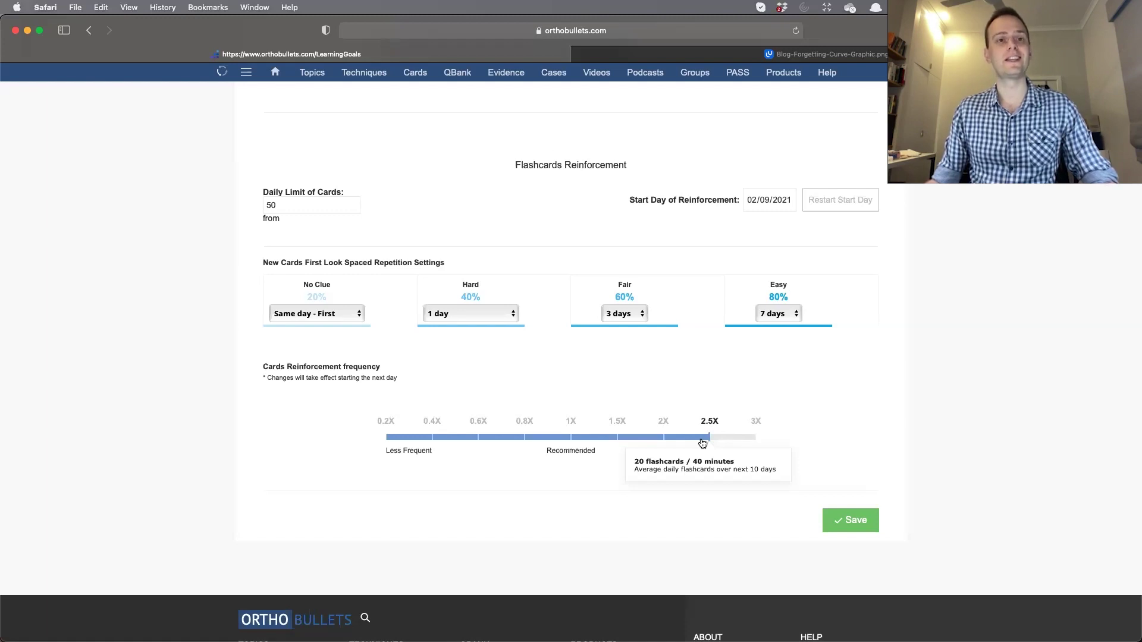
{"action": "left_click", "coordinate": [480, 440]}
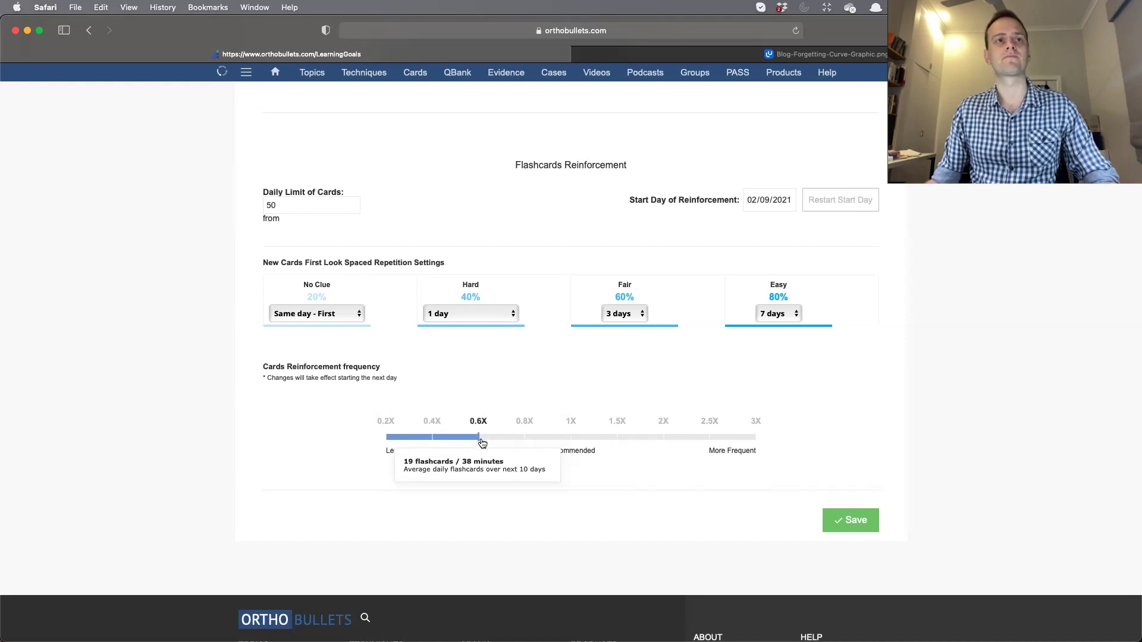
{"action": "scroll", "coordinate": [553, 437], "scroll_direction": "up", "scroll_amount": 1}
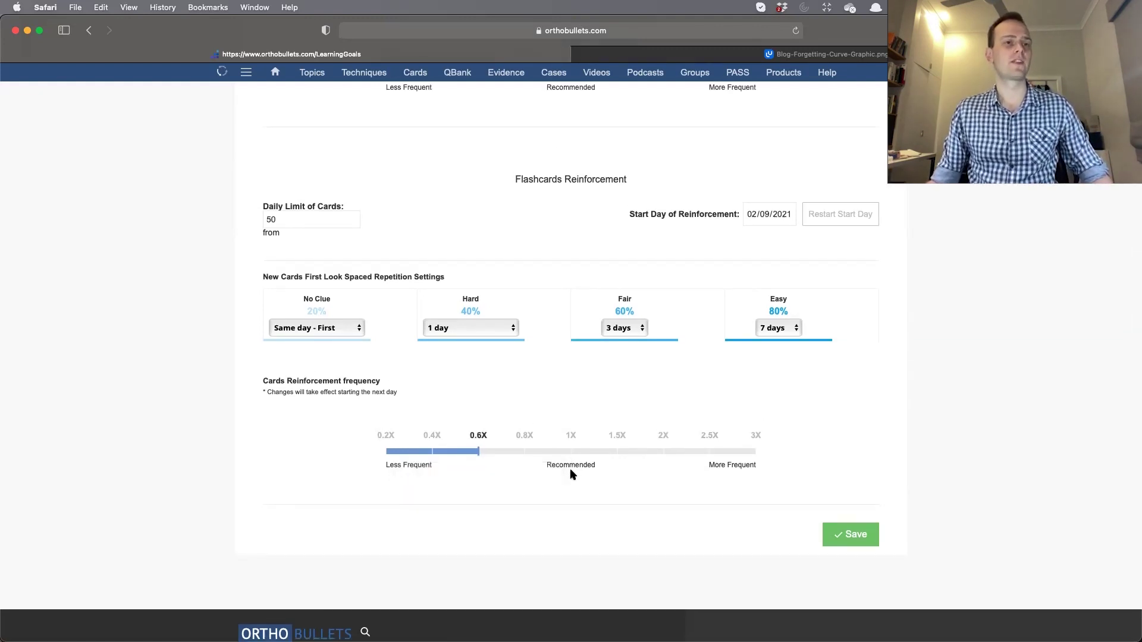
{"action": "mouse_move", "coordinate": [571, 467]}
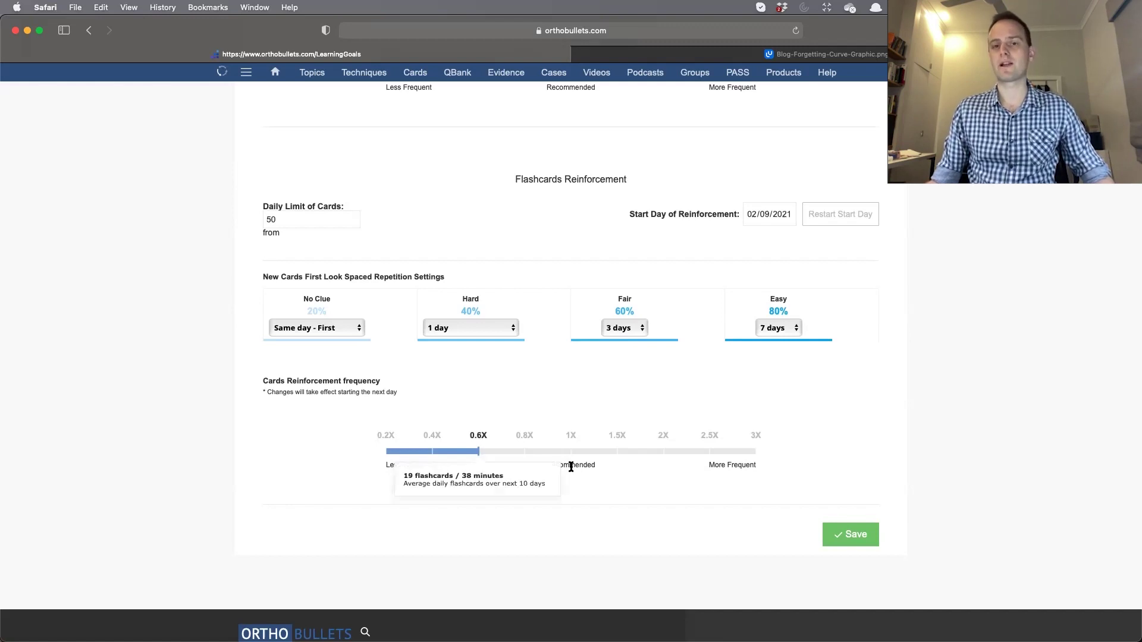